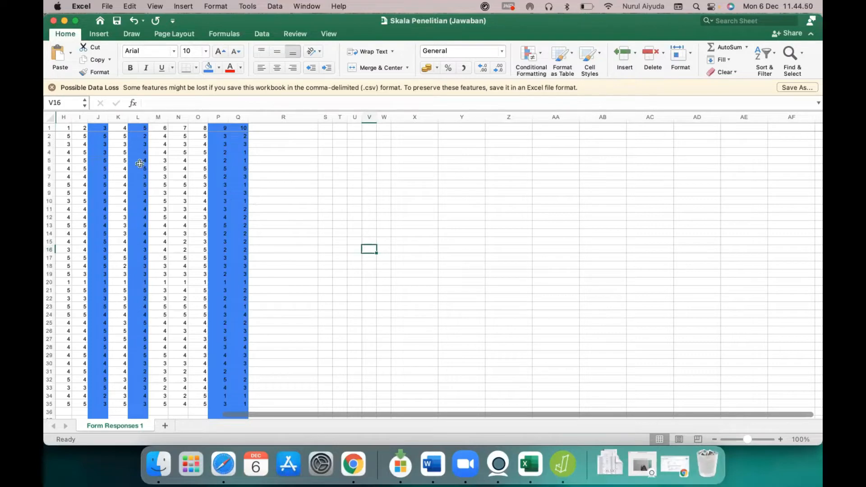
Inspect the highlighted item columns in the response sheet, including items 3, 5 and 10
click(99, 117)
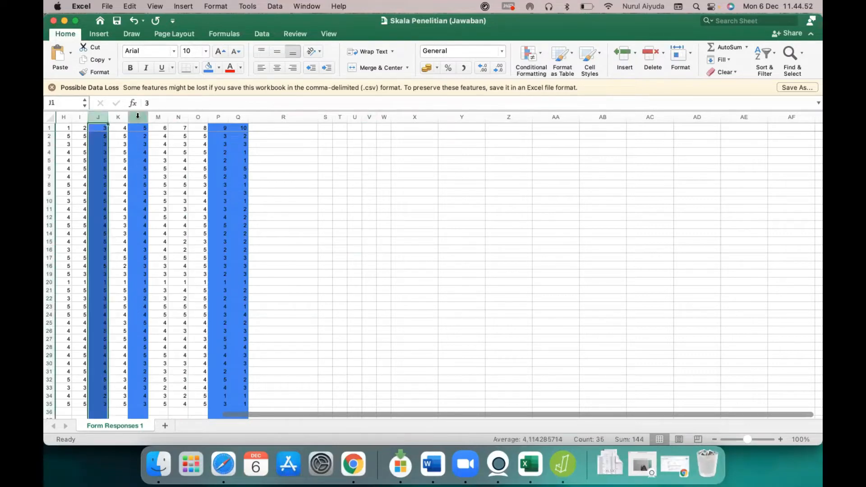
click(137, 116)
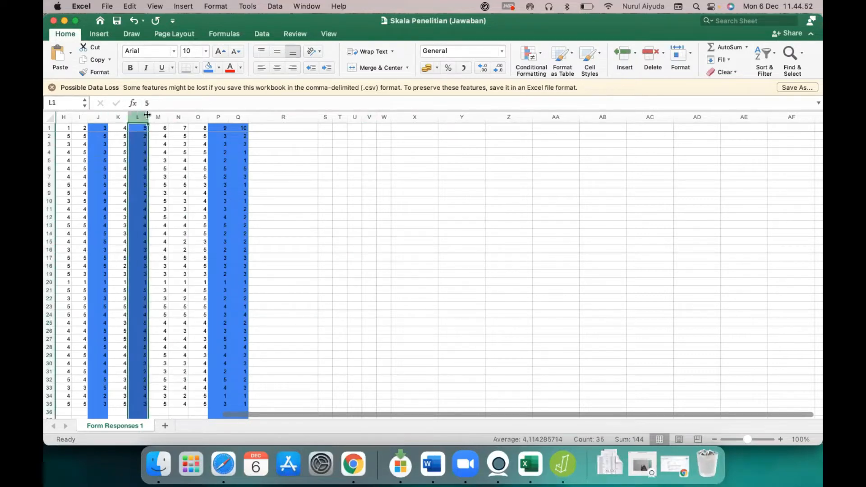
super+click(243, 117)
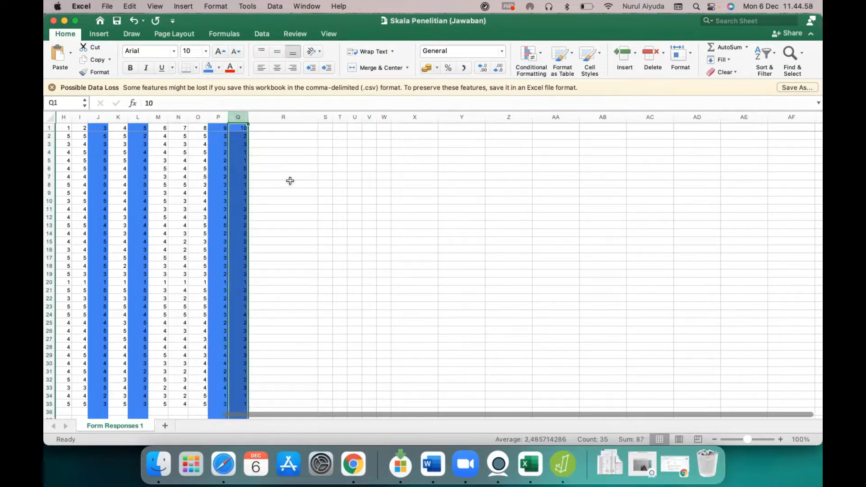
click(285, 198)
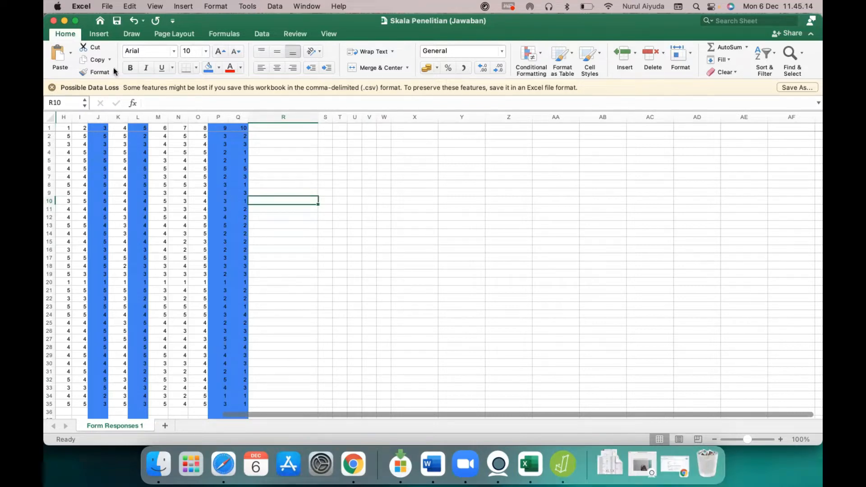
Check the workbook's save-as format, keeping Macintosh Comma Separated (.csv), and cancel without saving
click(108, 7)
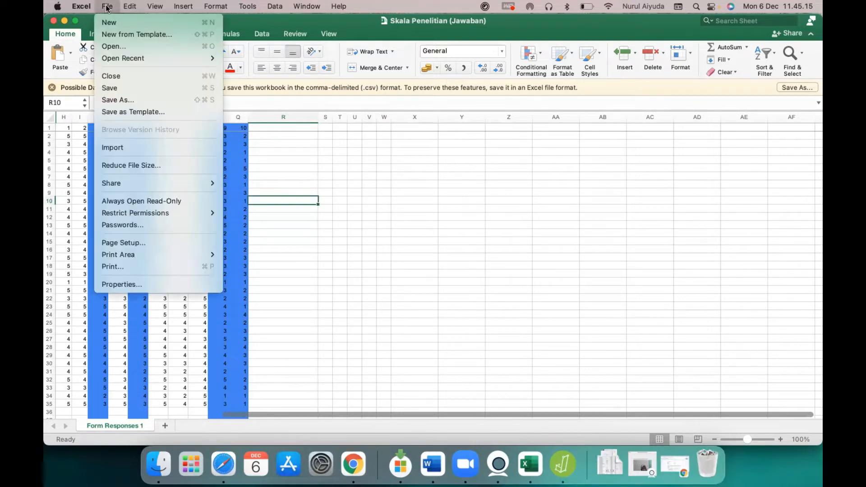
click(149, 96)
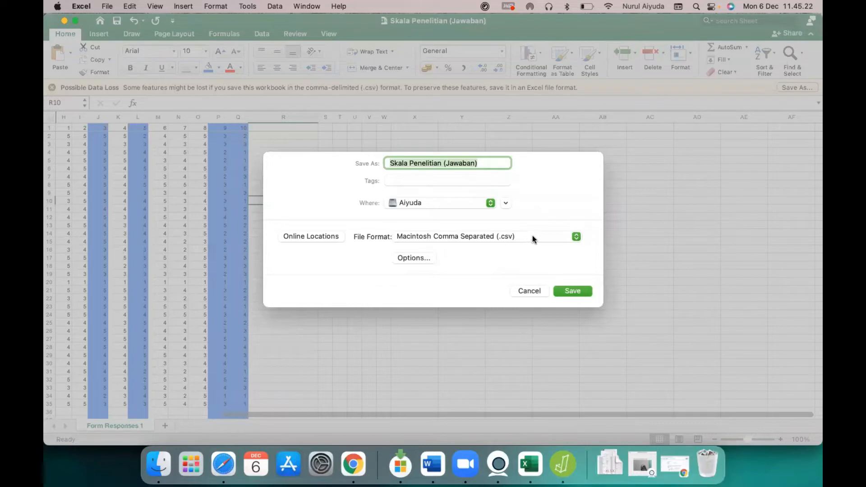
click(505, 241)
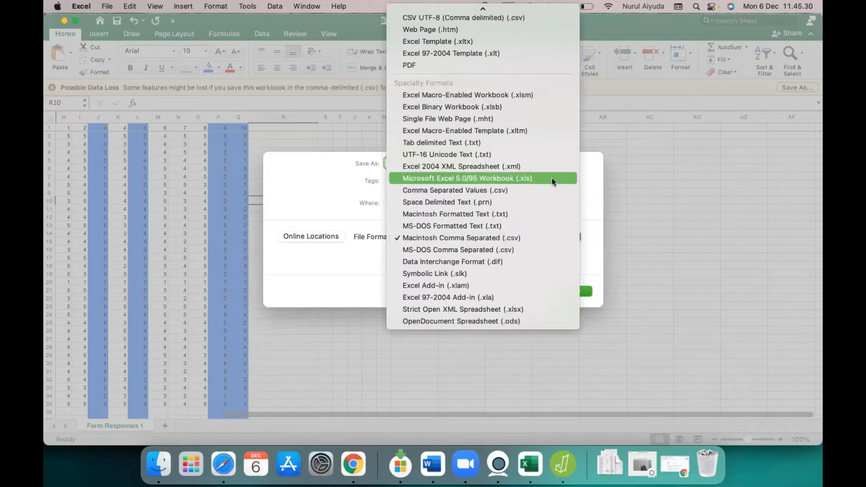
click(554, 243)
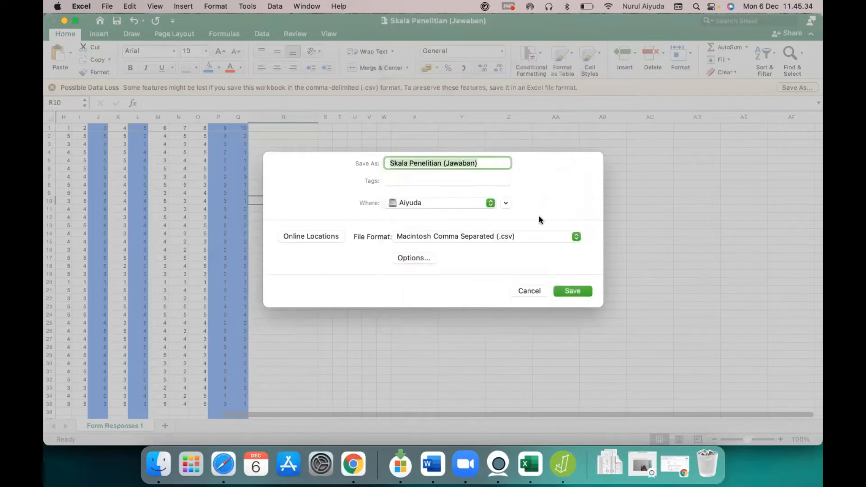
click(530, 292)
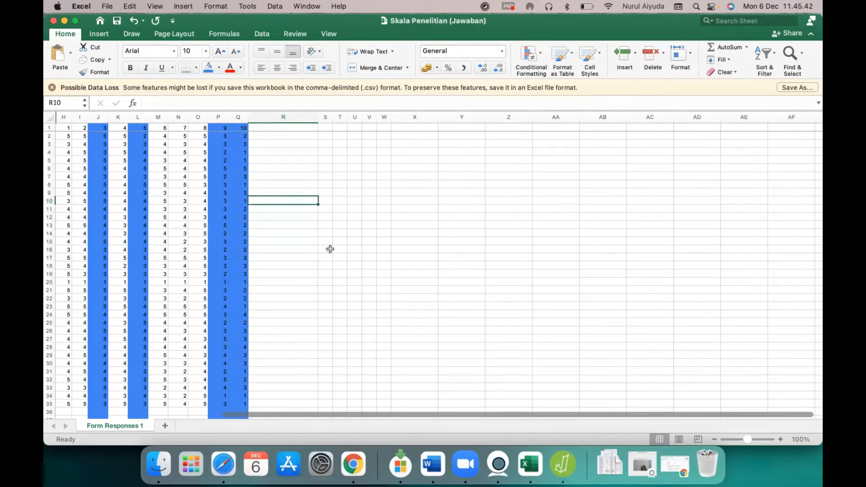
Switch to JASP and widen its window to cover the spreadsheet behind it
click(564, 464)
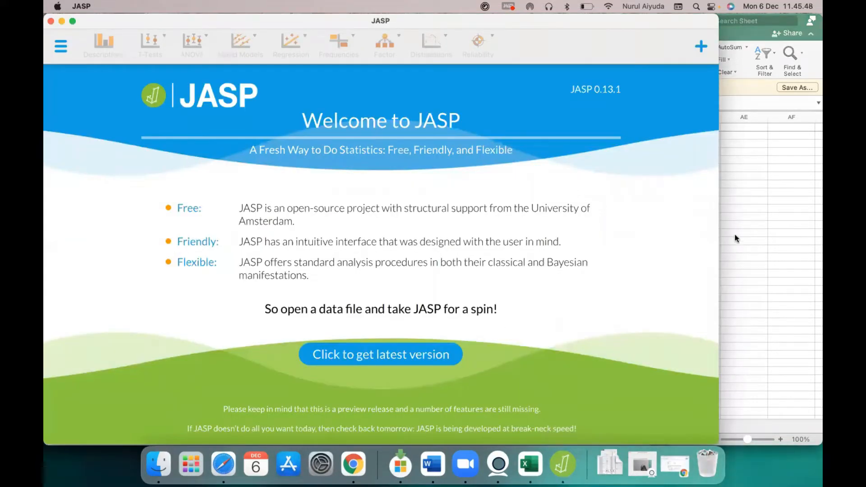
drag(720, 247, 817, 251)
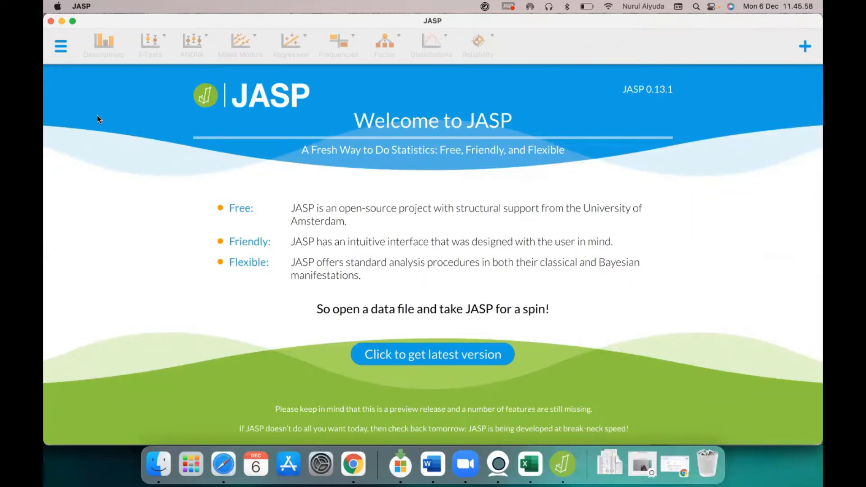
click(61, 47)
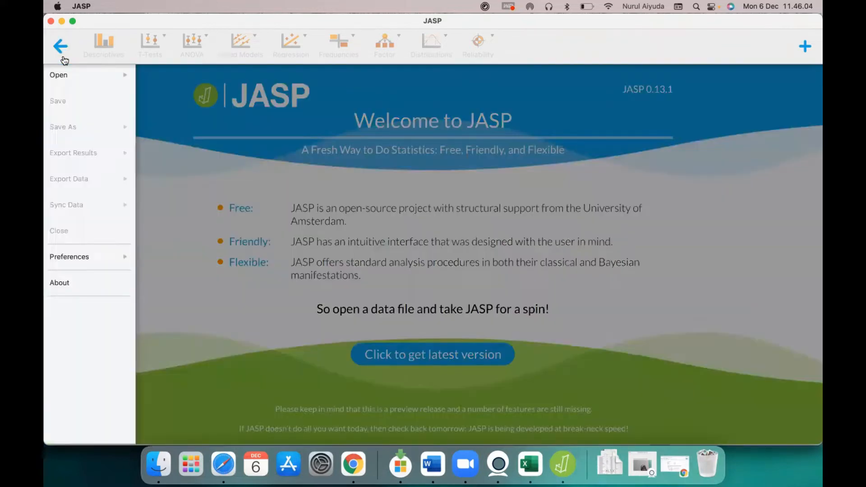
click(161, 106)
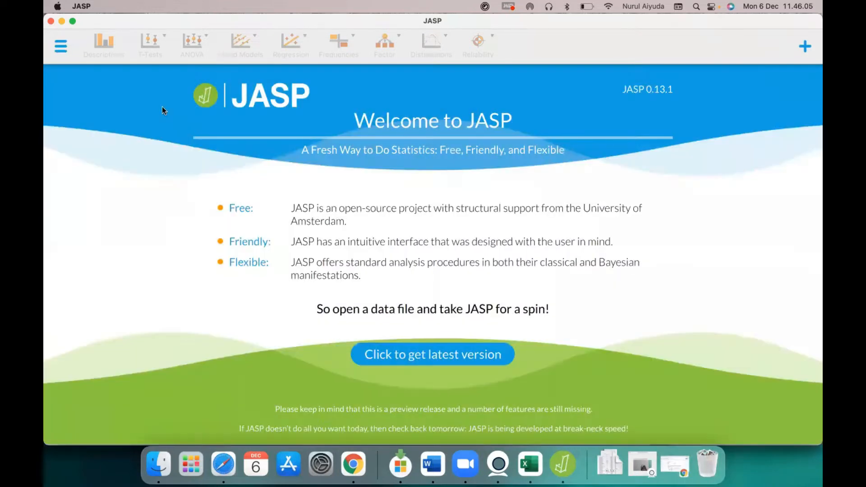
Look through the available sources for opening data: computer folders, recent files and the Data Library
click(67, 47)
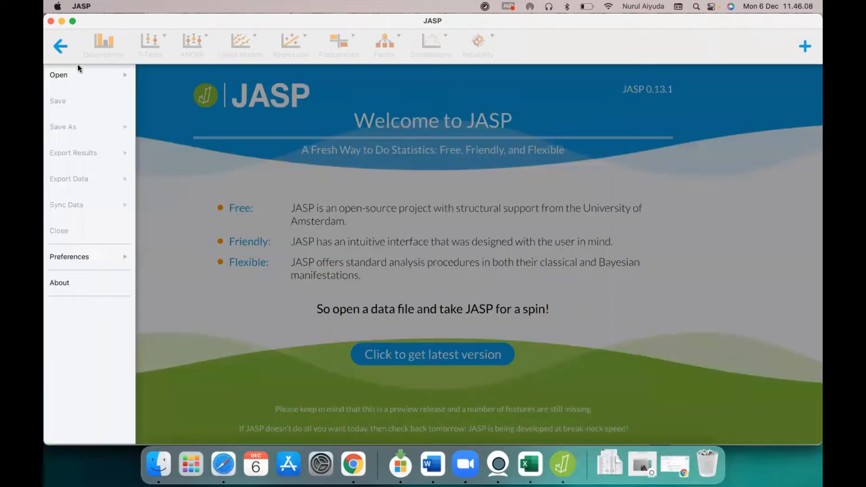
click(86, 75)
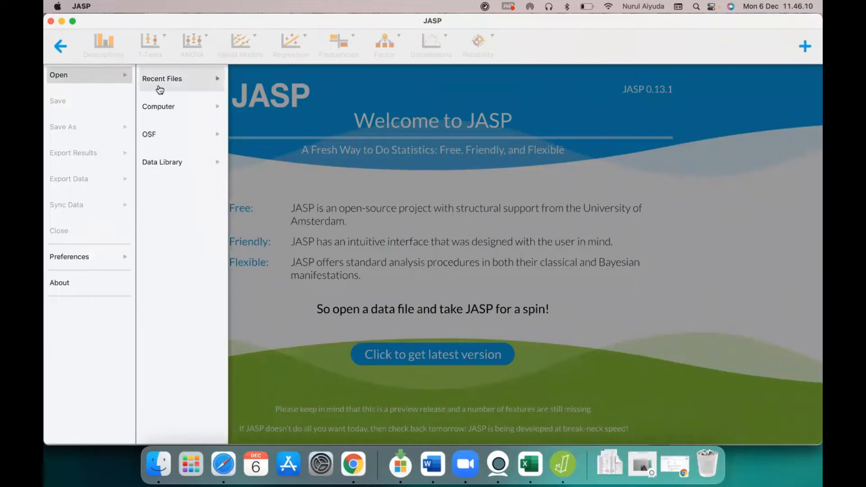
click(175, 113)
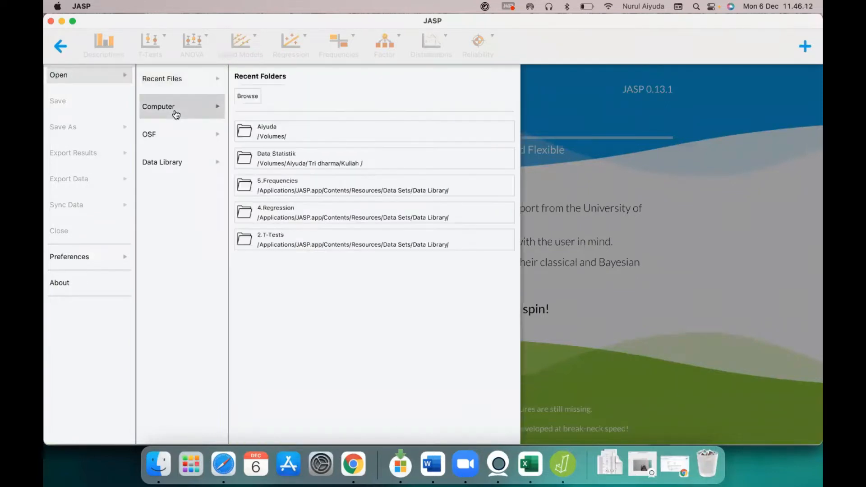
click(192, 87)
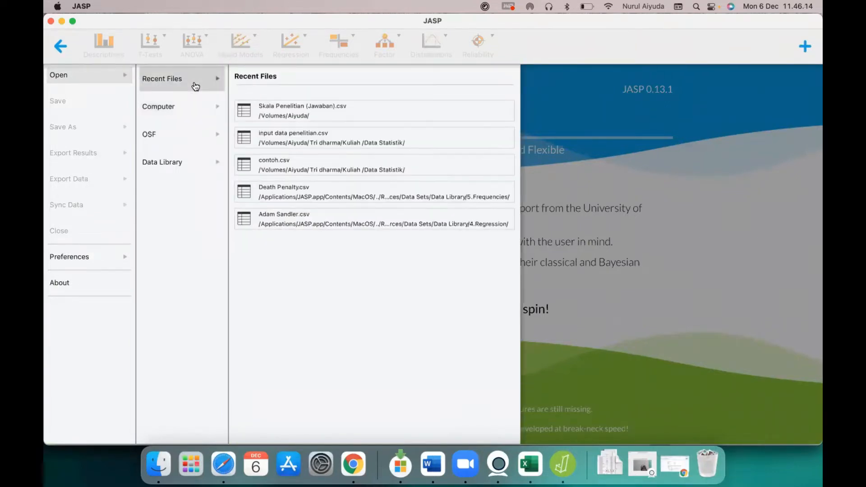
click(184, 171)
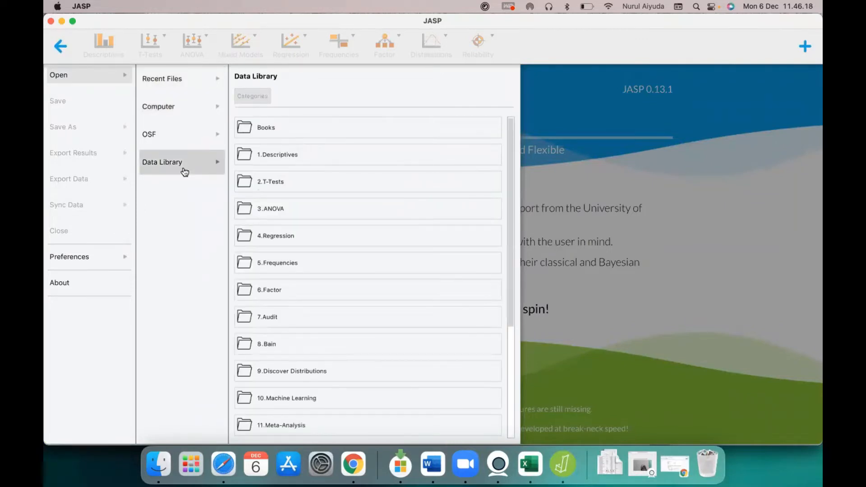
Open the data file Skala Penelitian (Jawaban).csv from the computer
click(203, 112)
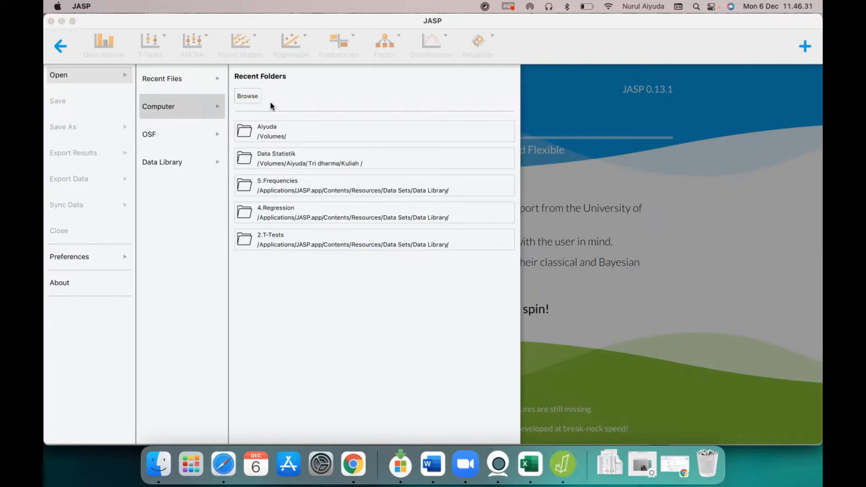
click(253, 97)
scroll(355, 217, down, 2)
scroll(354, 217, down, 6)
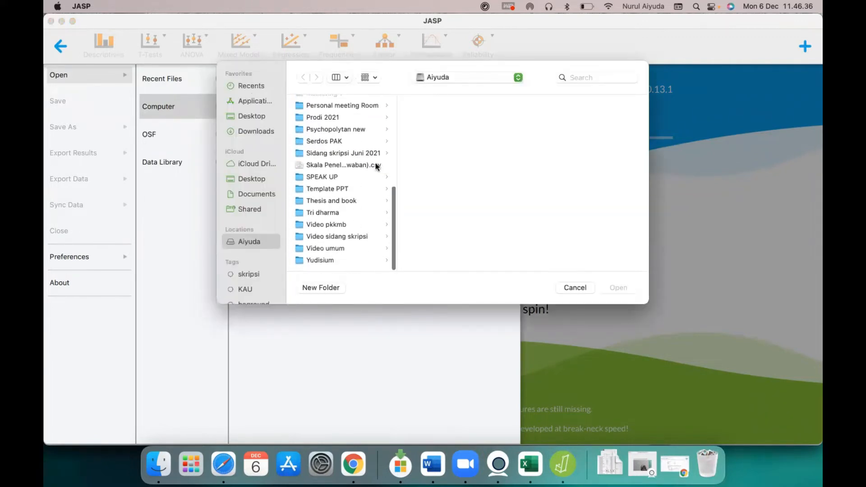
click(364, 165)
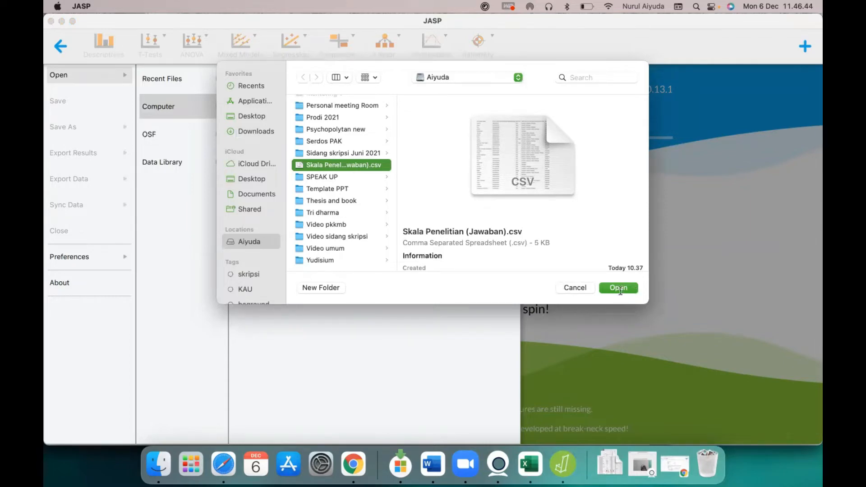
click(614, 287)
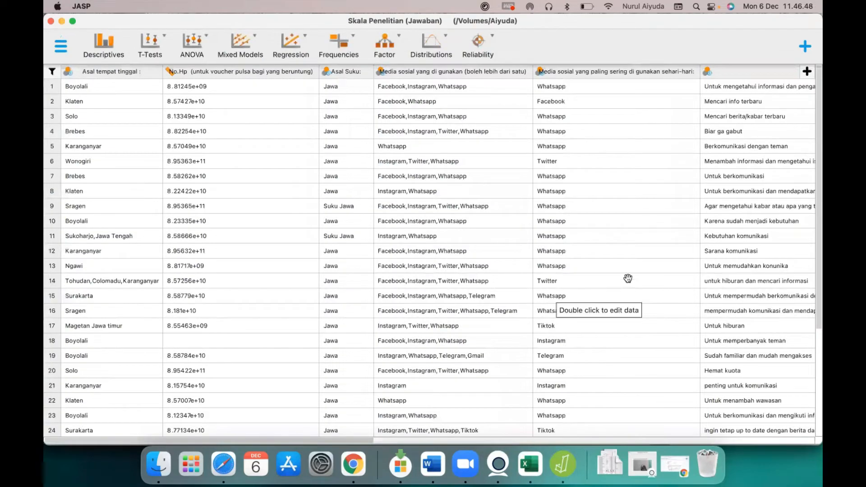
Check the item columns V1 to V10 in the loaded data and start a classical Single-Test Reliability Analysis
scroll(628, 278, right, 5)
scroll(628, 278, right, 4)
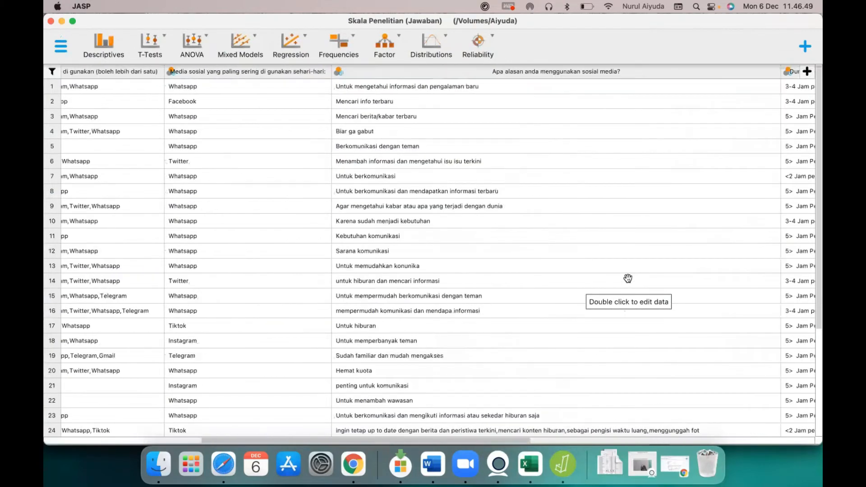
scroll(628, 279, right, 8)
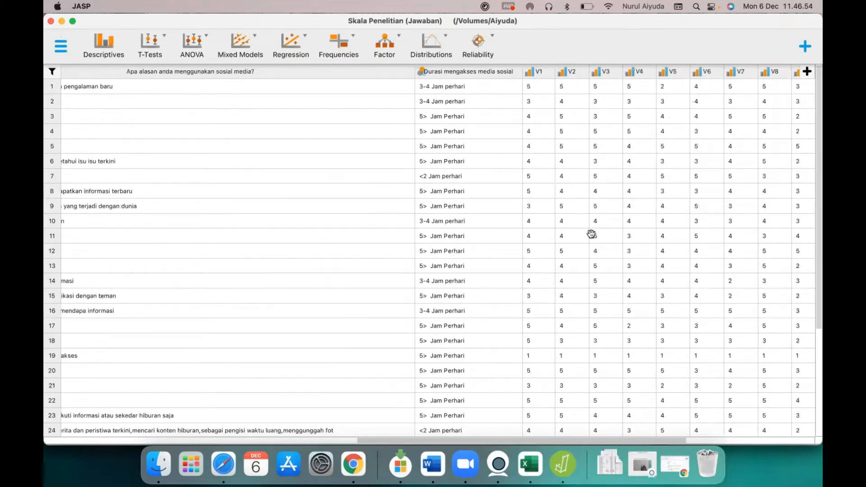
scroll(591, 234, right, 7)
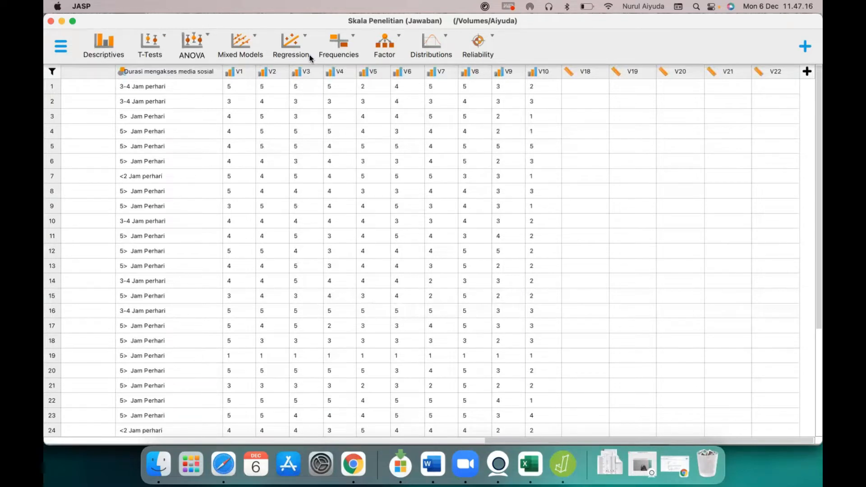
click(492, 43)
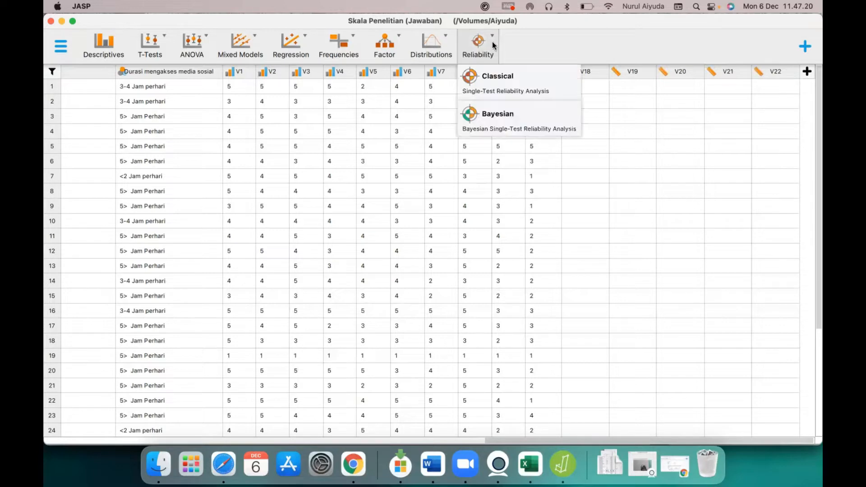
click(506, 92)
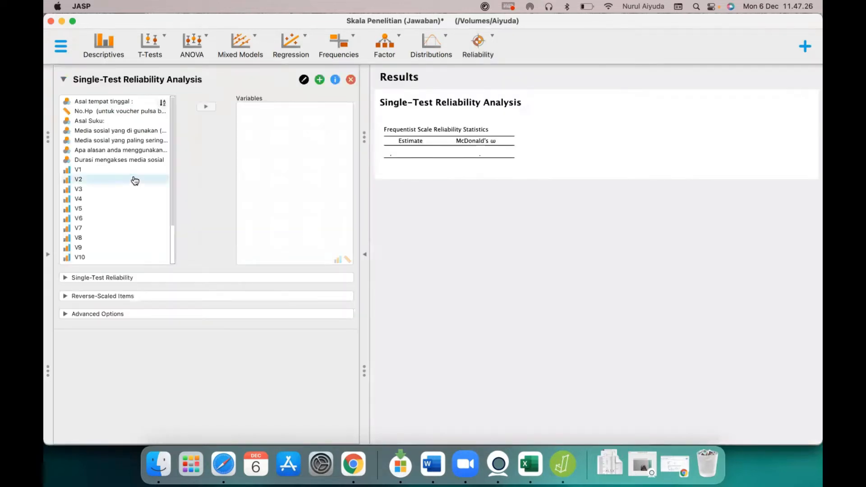
Assign items V1 to V10 together as the variables of the reliability analysis
scroll(131, 178, down, 5)
click(129, 125)
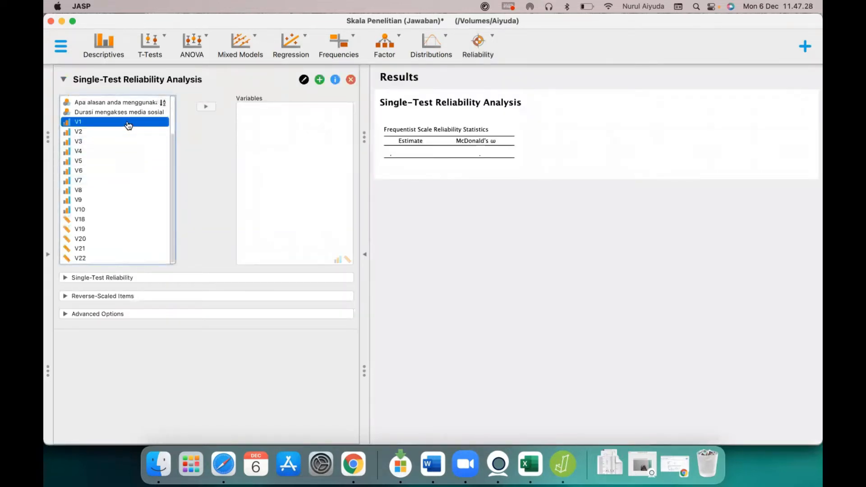
key(shift+Down)
key(shift+Down)
key(shift+Down)
key(shift+Down)
key(shift+Down)
key(shift+Down)
key(shift+Down)
key(shift+Down)
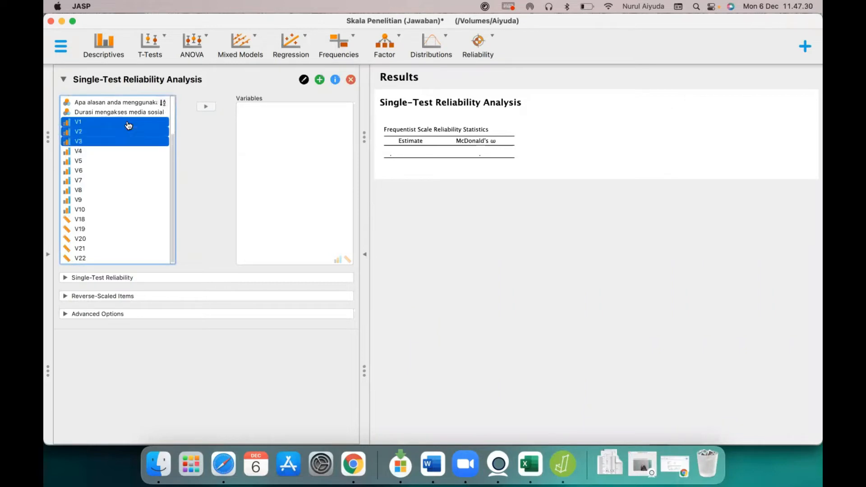
key(shift+Down)
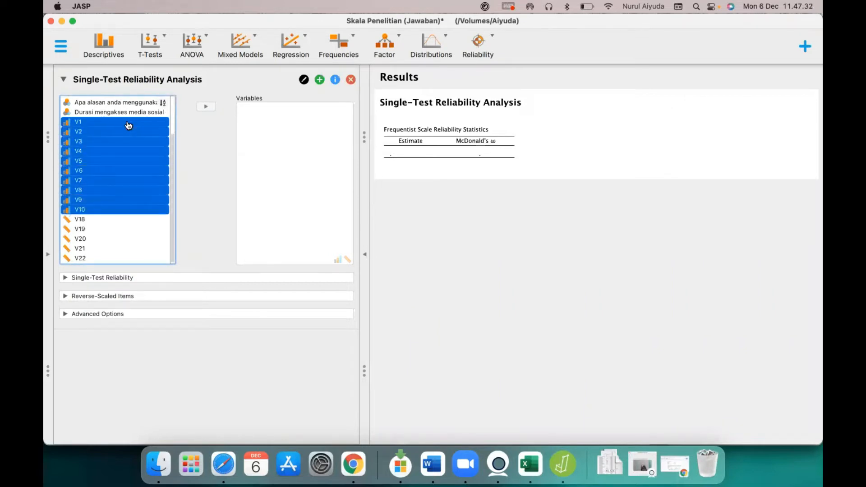
drag(129, 125, 309, 134)
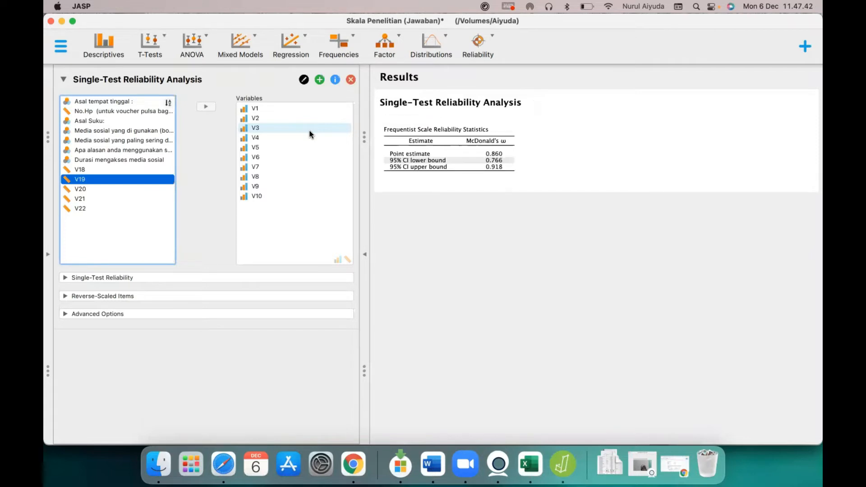
Remove all ten items, V1 to V10, from the analysis variables
click(268, 108)
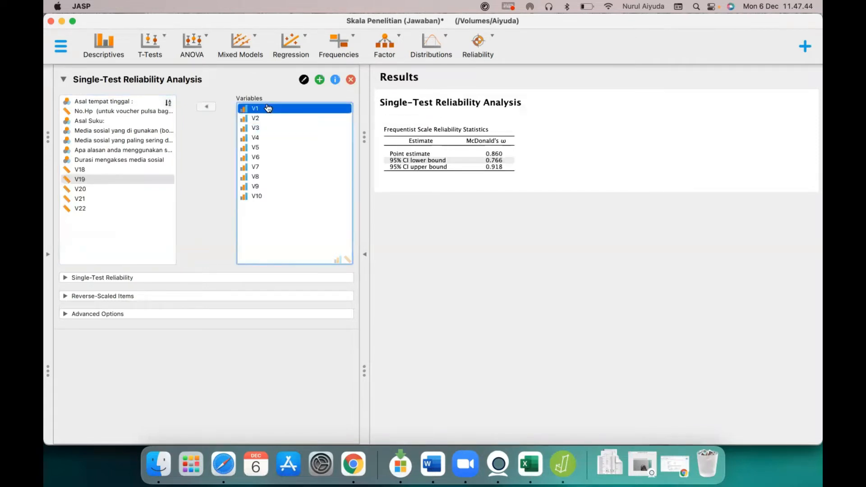
key(shift+Down)
key(shift+Down)
key(shift+Down)
key(shift+Down)
key(shift+Down)
key(shift+Down)
key(shift+Down)
key(shift+Down)
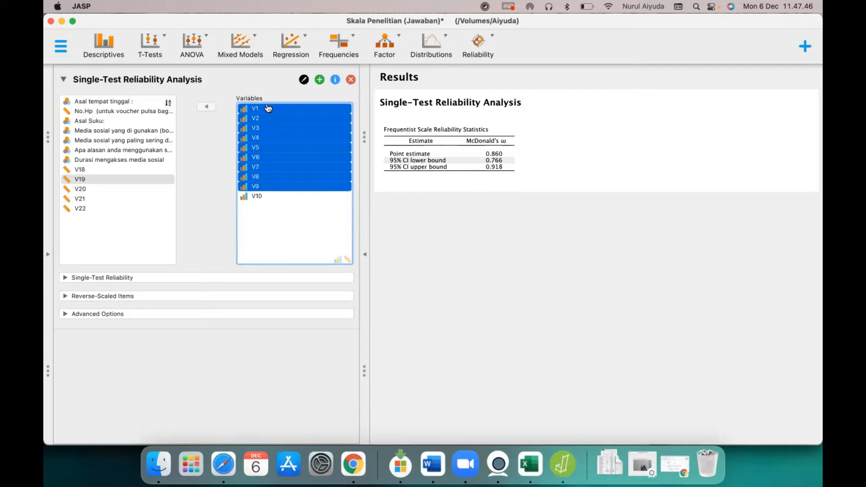
key(shift+Down)
click(206, 108)
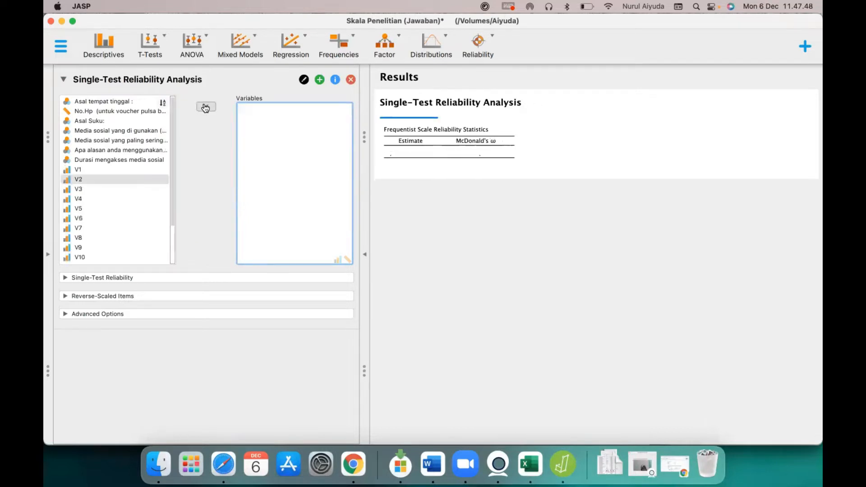
Assign the ten items V1 to V10 together as the variables of the reliability analysis again
click(115, 170)
key(shift+Down)
key(shift+Down)
key(shift+Down)
key(shift+Down)
key(shift+Down)
key(shift+Down)
key(shift+Down)
key(shift+Down)
key(shift+Down)
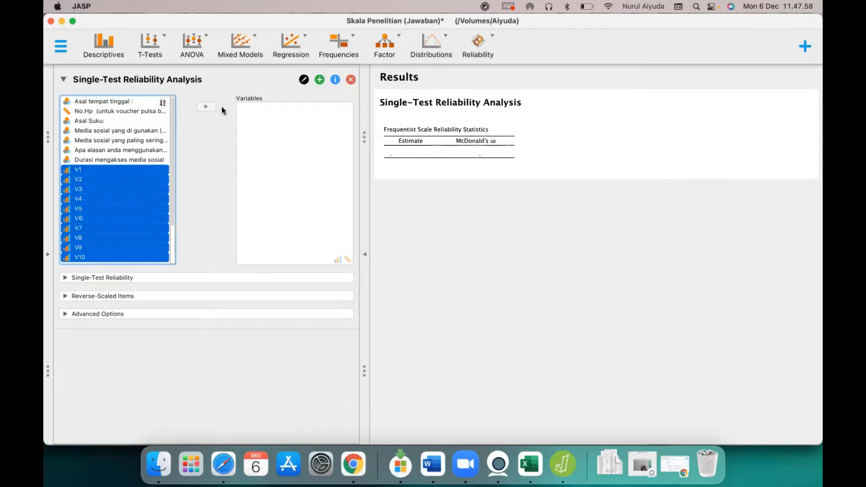
click(208, 107)
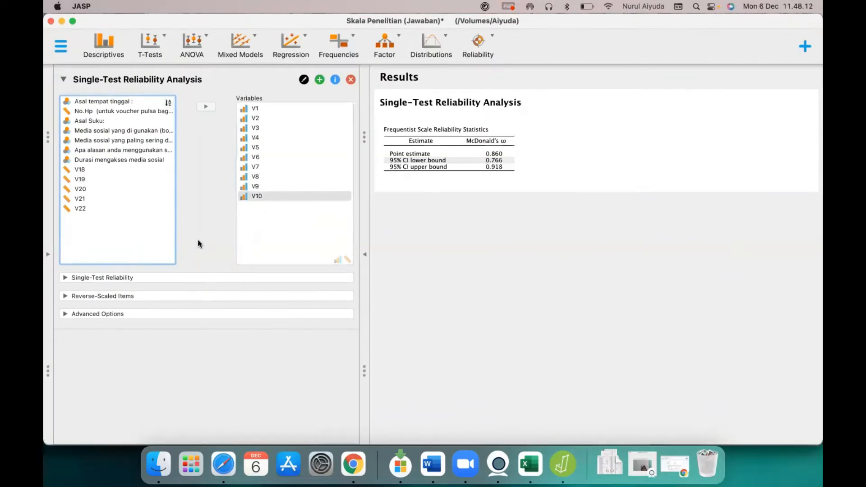
Add Cronbach's α to the scale statistics, and item-rest correlation and Cronbach's α (if item dropped) to the individual item statistics
click(67, 279)
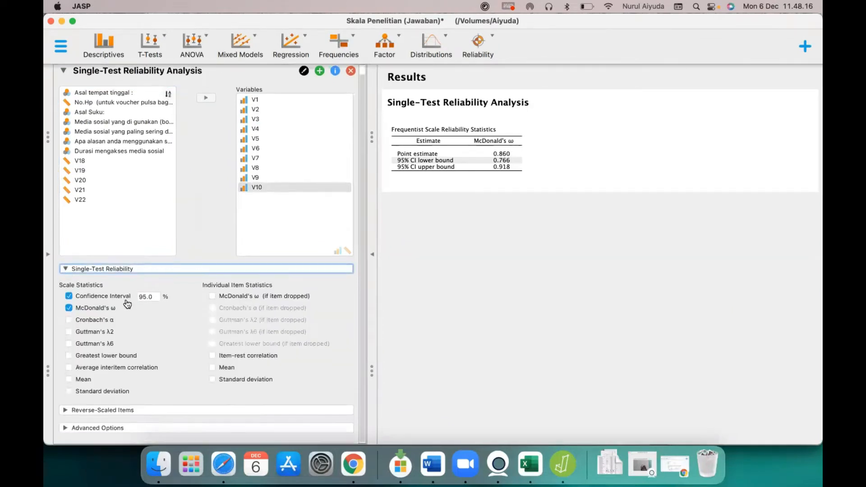
click(69, 321)
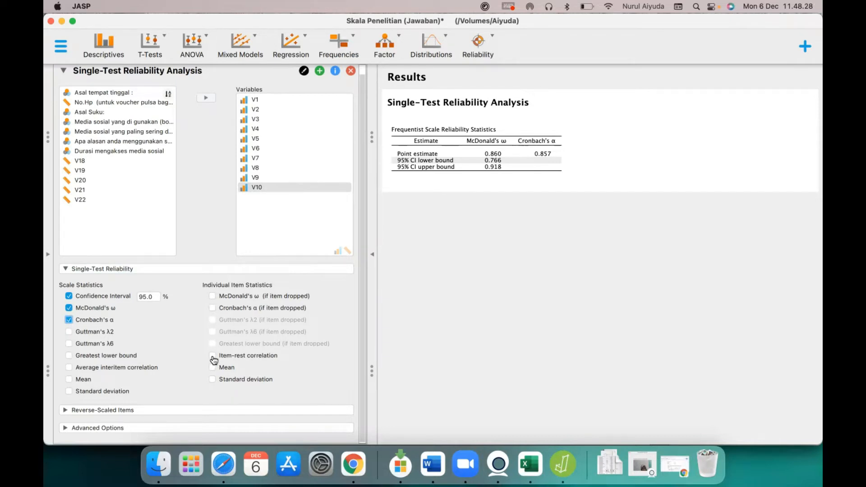
click(212, 357)
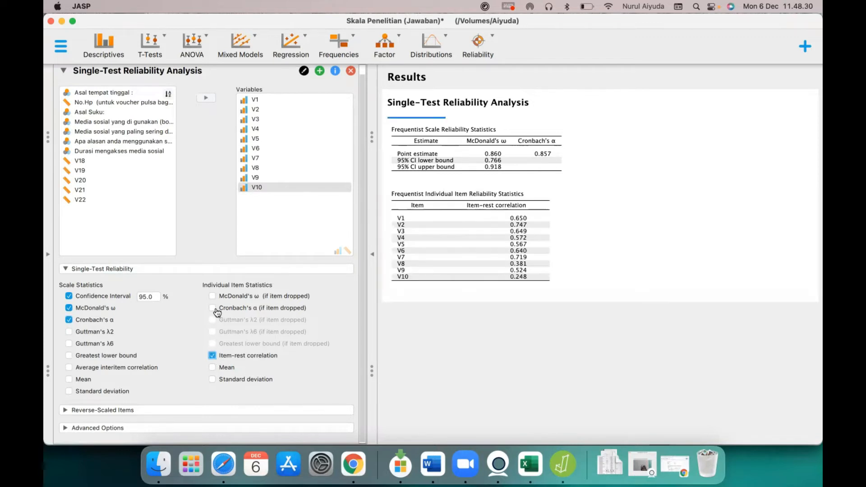
click(213, 309)
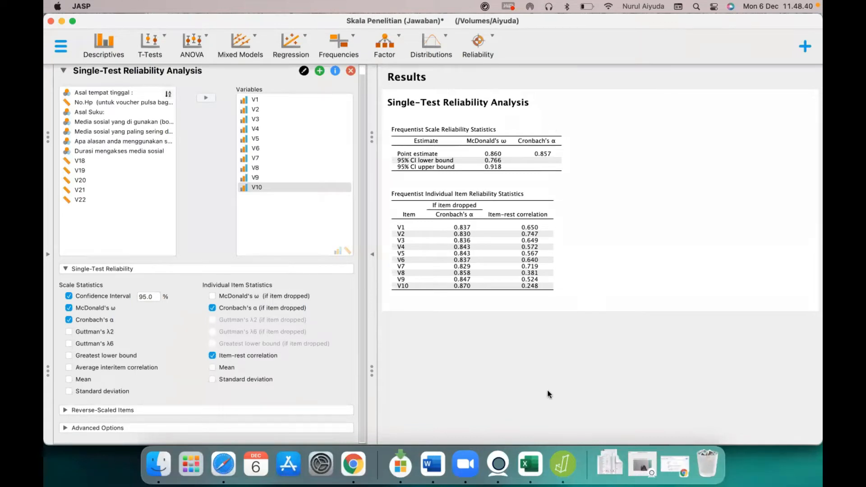
Circle the scale Cronbach's α and the item-rest correlation column in the results with the Zoom annotation pen
click(527, 121)
mouse_move(526, 122)
mouse_down()
mouse_move(520, 166)
mouse_move(574, 154)
mouse_move(574, 143)
mouse_move(537, 115)
mouse_move(524, 123)
mouse_up()
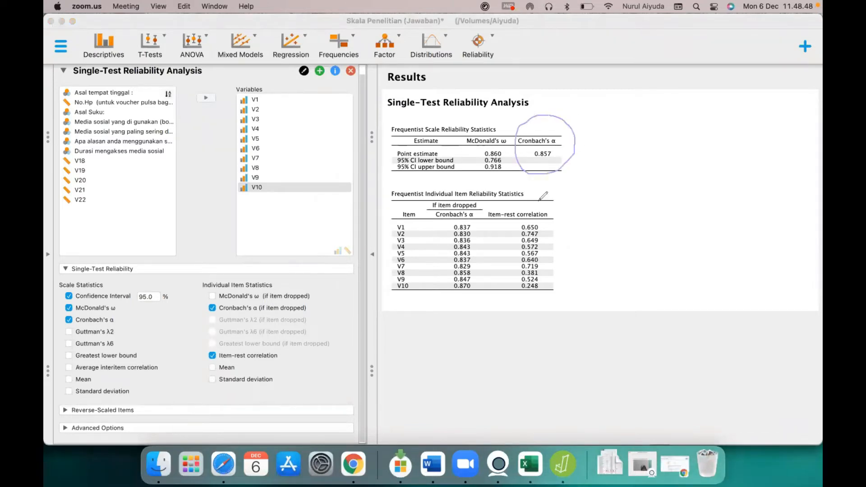
mouse_move(525, 195)
mouse_down()
mouse_move(514, 202)
mouse_move(513, 266)
mouse_move(532, 293)
mouse_move(554, 296)
mouse_move(557, 236)
mouse_move(529, 191)
mouse_up()
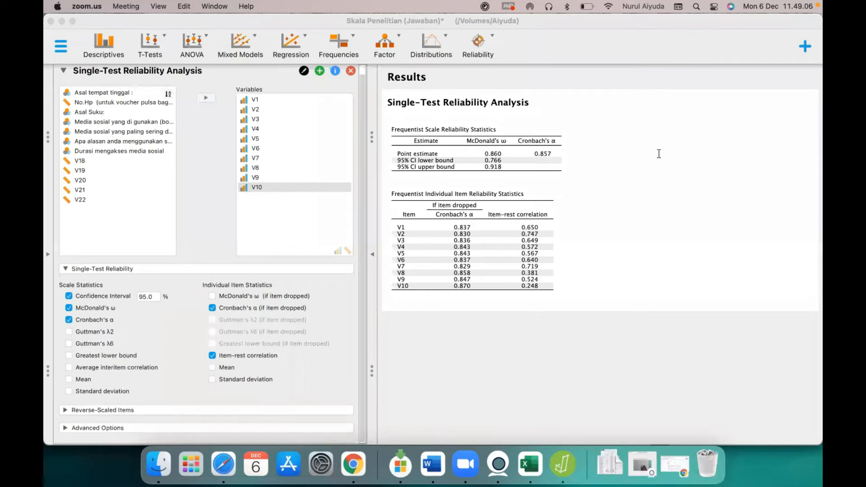
Add the text annotation "Reliabilitas, mendekati 1 semakin bagus-reliabel" beside the scale reliability table
click(574, 136)
text(Reliabil)
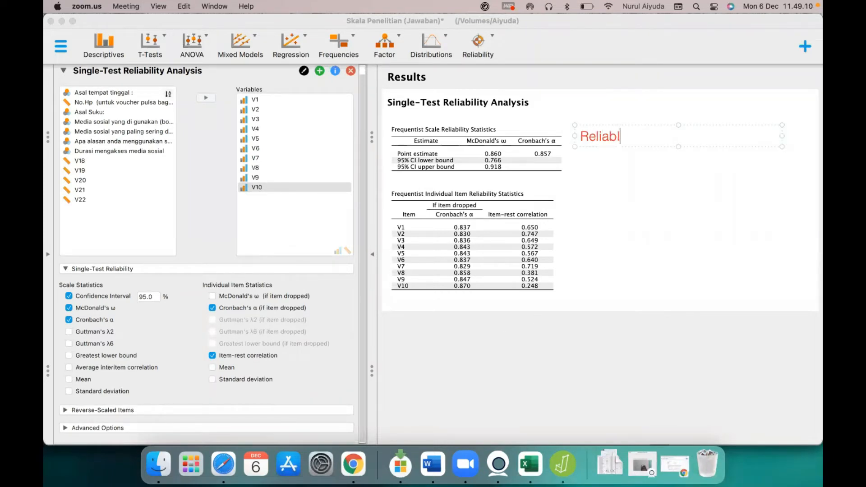
text(i)
key(BackSpace)
key(BackSpace)
text(ilitas, mendekati 1 )
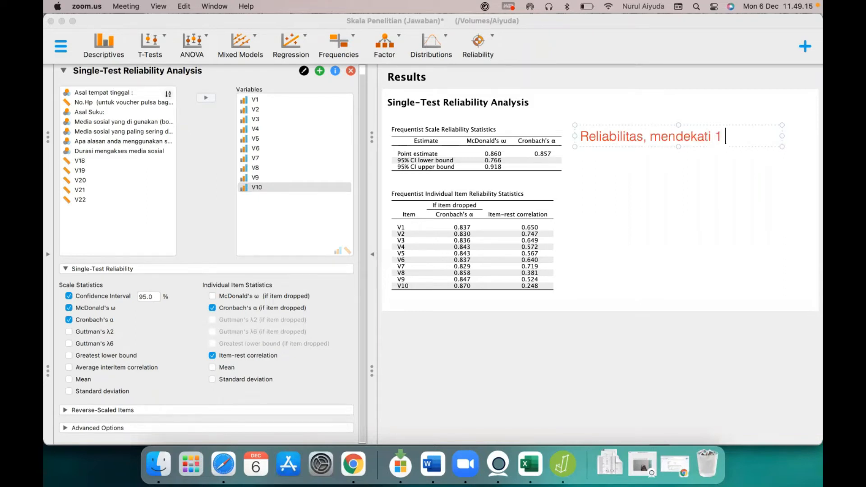
text(semakin ba)
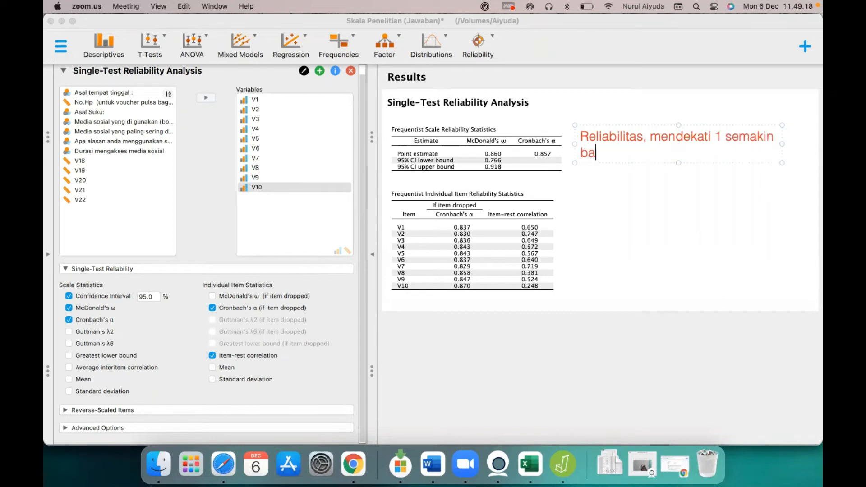
text(gus-reliabel)
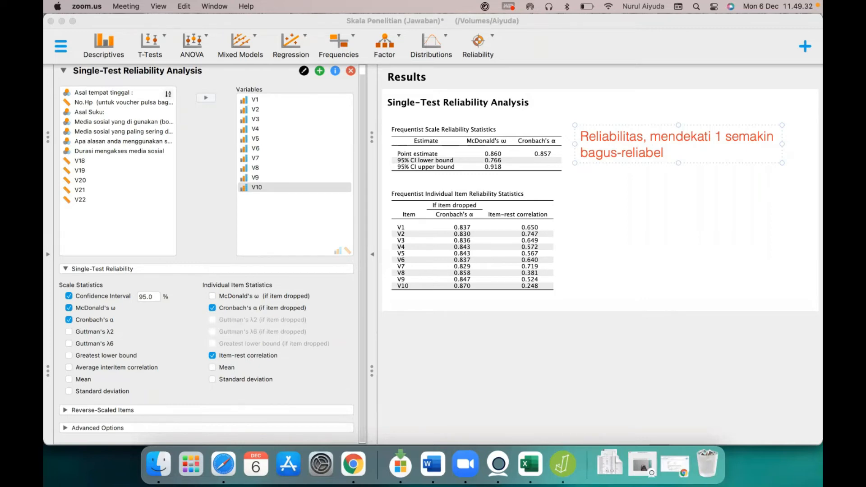
click(641, 187)
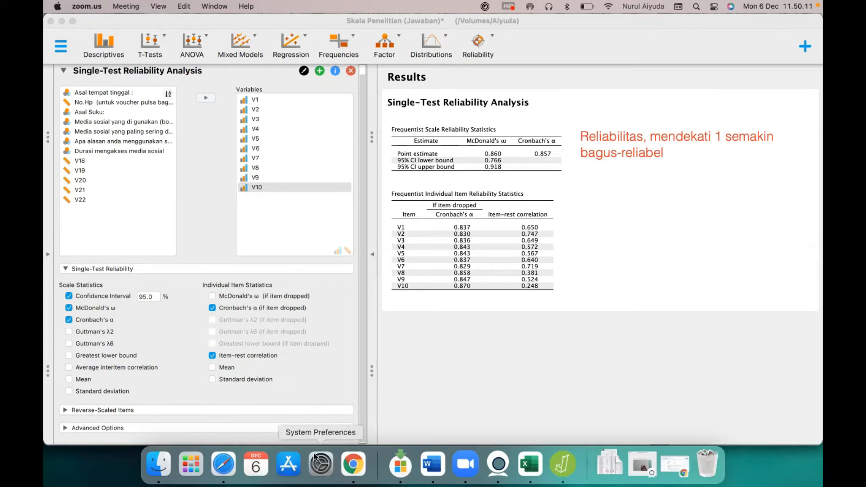
Add a text annotation beside the individual item table reading "Daya diskriminasi aitem", "<0,3" and "<0,25" on three lines
click(564, 209)
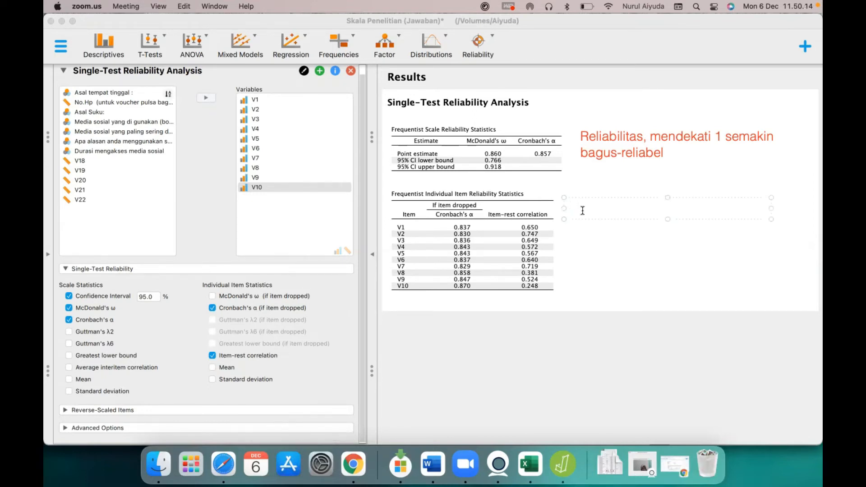
text(Daya diskriminasi a)
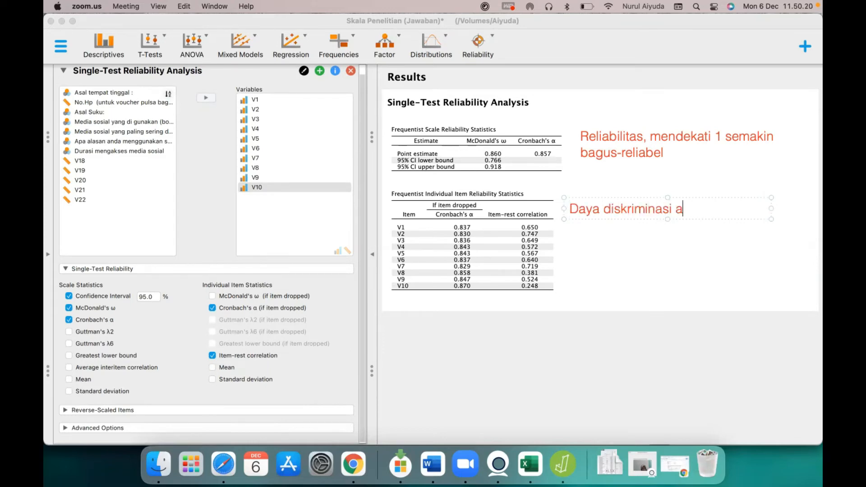
text(item)
key(Return)
text(<0,3)
key(Return)
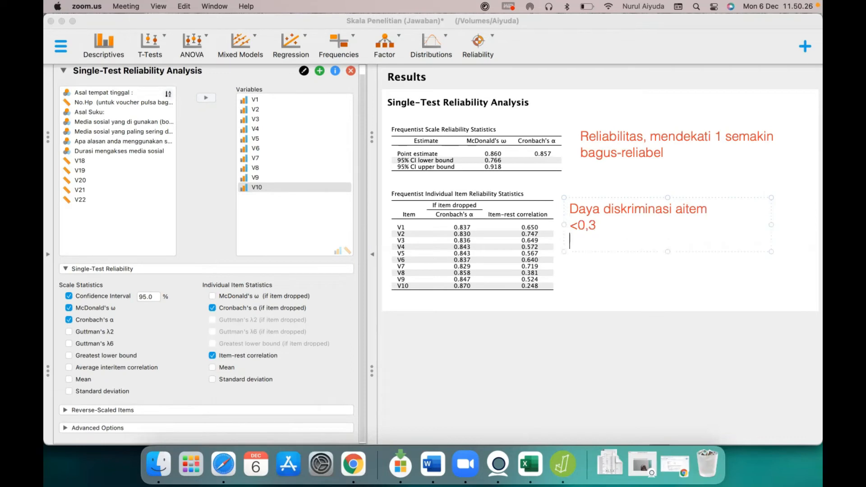
text(<0,25)
click(633, 293)
Circle V10's item-rest correlation with the annotation pen and clear all annotations from the screen
click(549, 285)
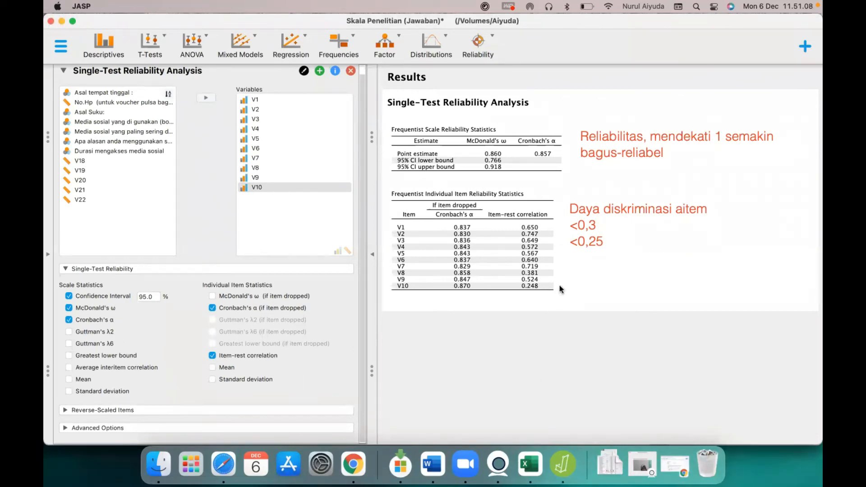
mouse_move(561, 290)
mouse_down()
mouse_move(501, 292)
mouse_move(514, 283)
mouse_move(560, 288)
mouse_up()
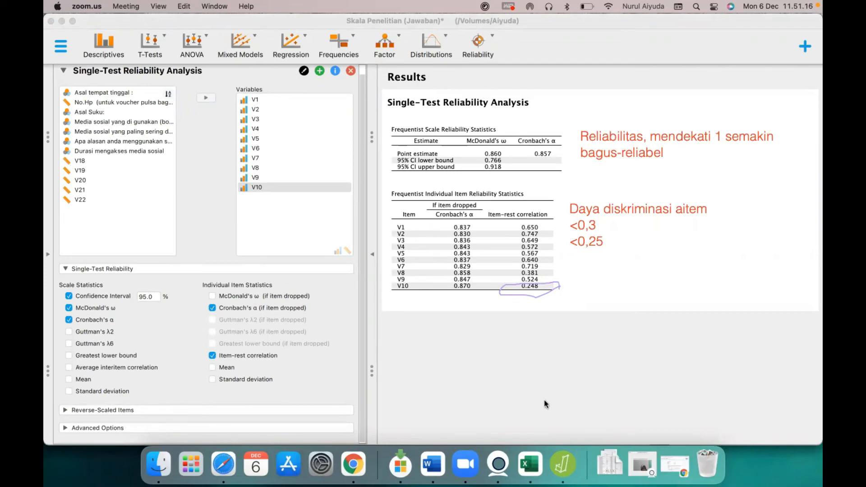
click(588, 453)
click(603, 443)
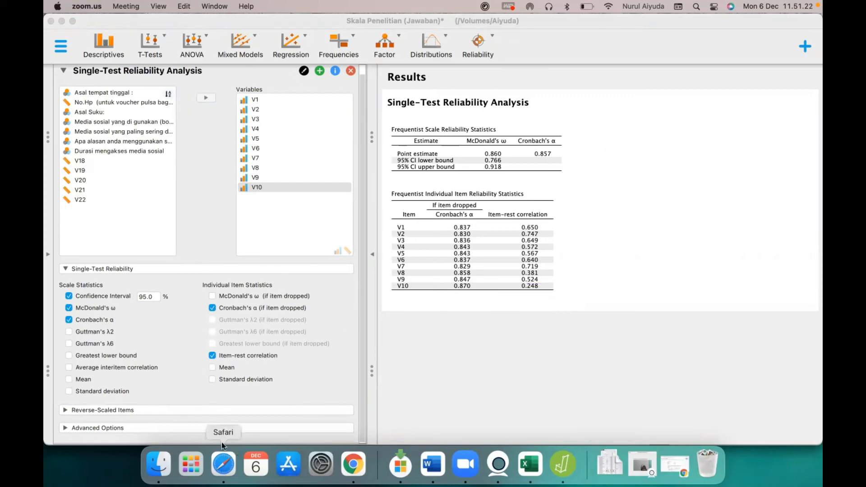
Copy the whole Single-Test Reliability Analysis output and paste it into the Word document
click(531, 104)
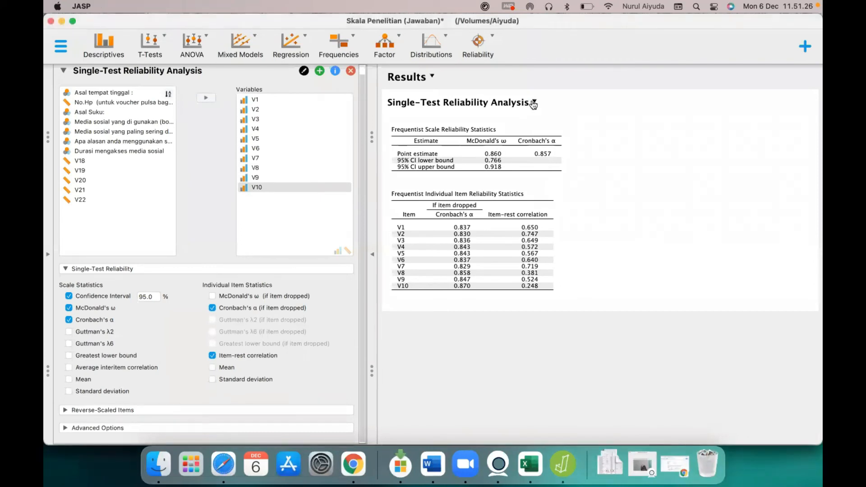
click(533, 103)
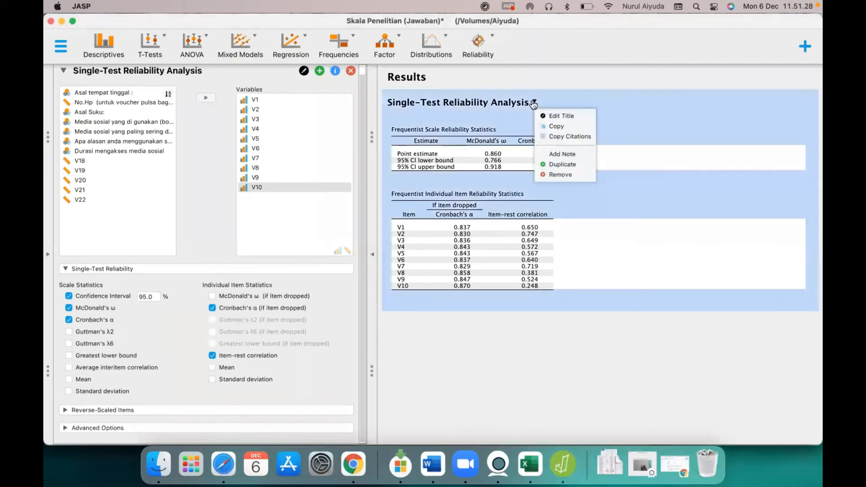
click(550, 126)
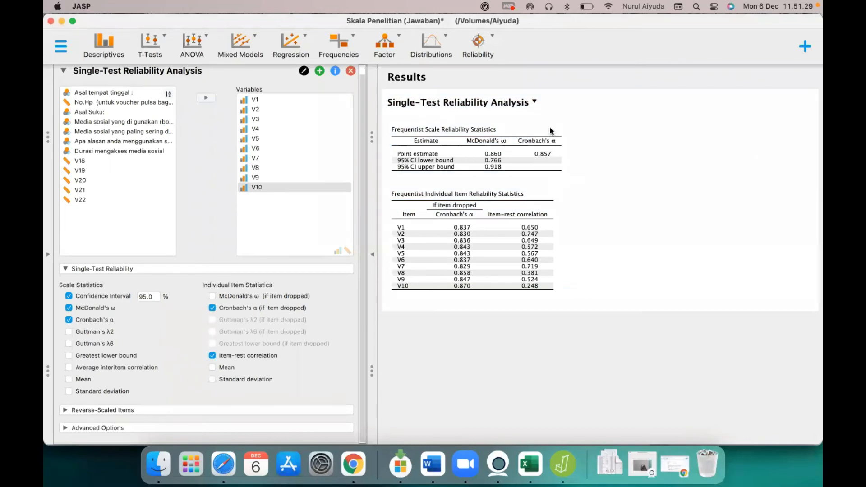
click(431, 471)
key(super+v)
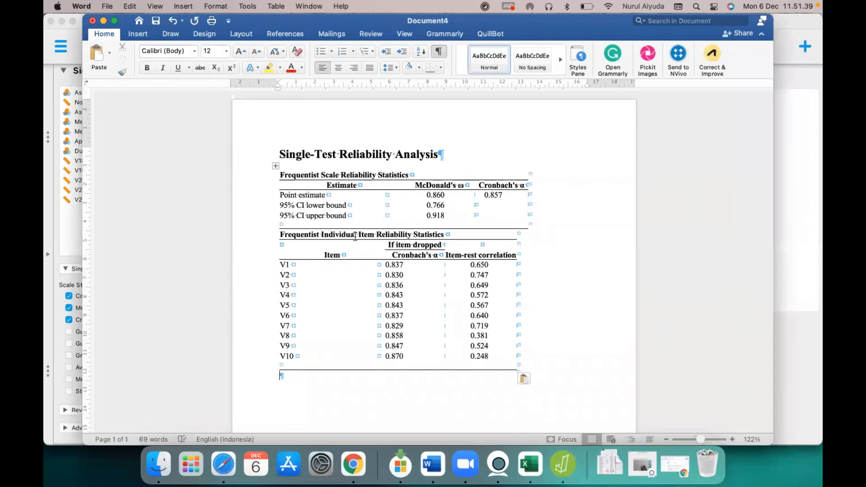
Highlight the V10 row of the pasted individual item reliability table in yellow
scroll(355, 236, down, 4)
scroll(356, 236, up, 2)
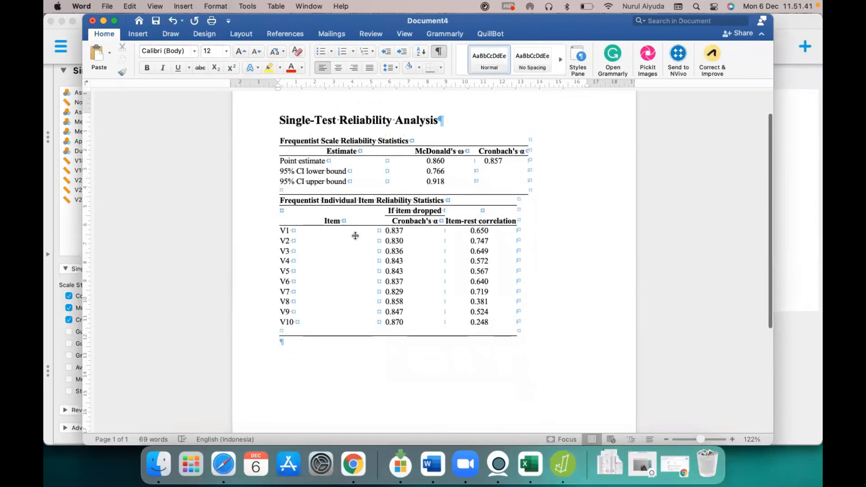
drag(498, 325, 271, 321)
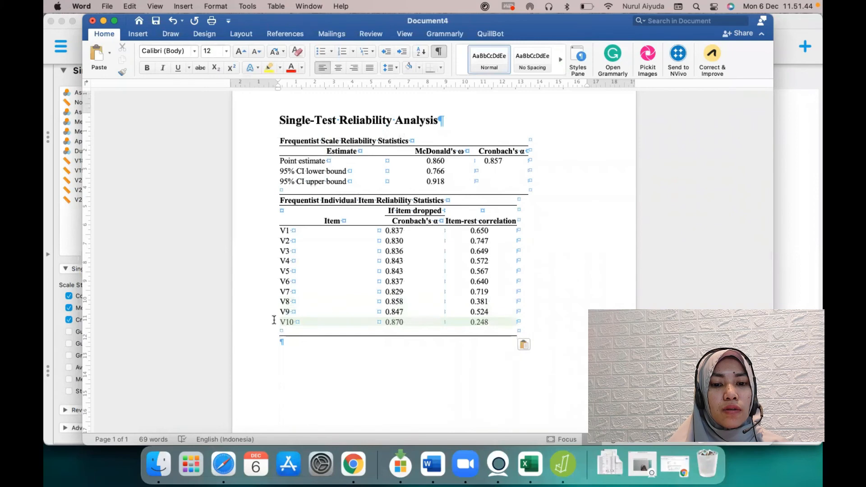
click(269, 68)
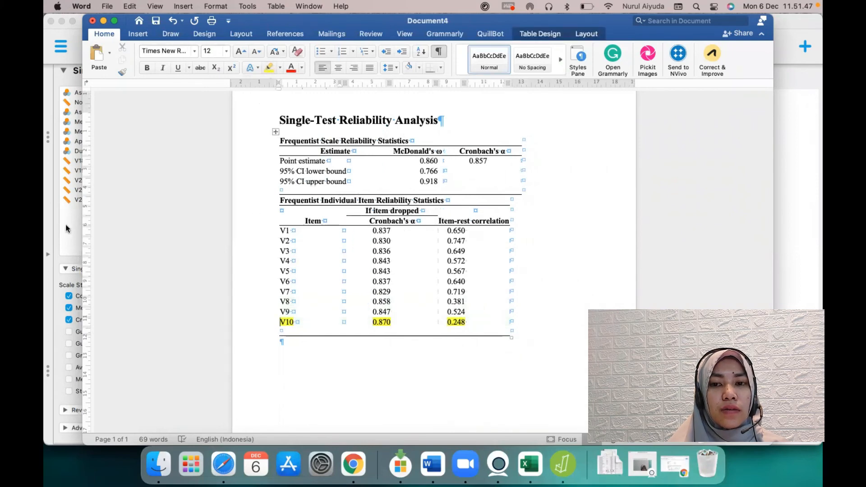
Switch back to JASP and remove item V10 from the reliability analysis variables
click(66, 225)
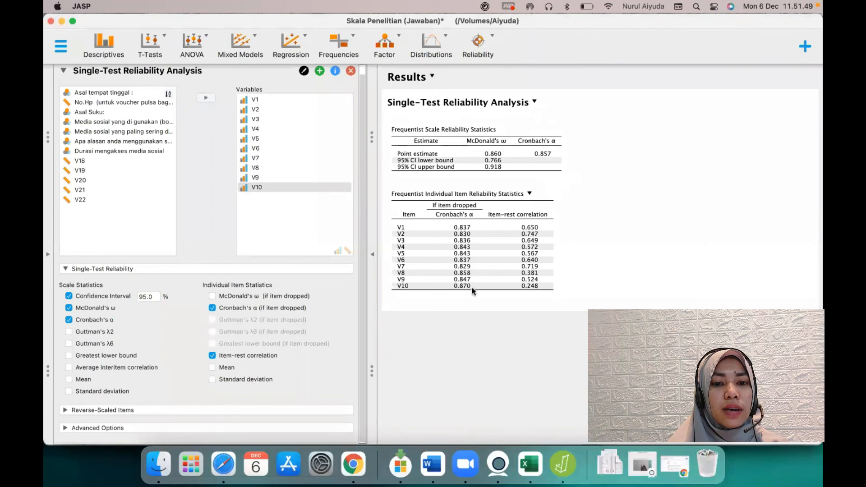
click(316, 186)
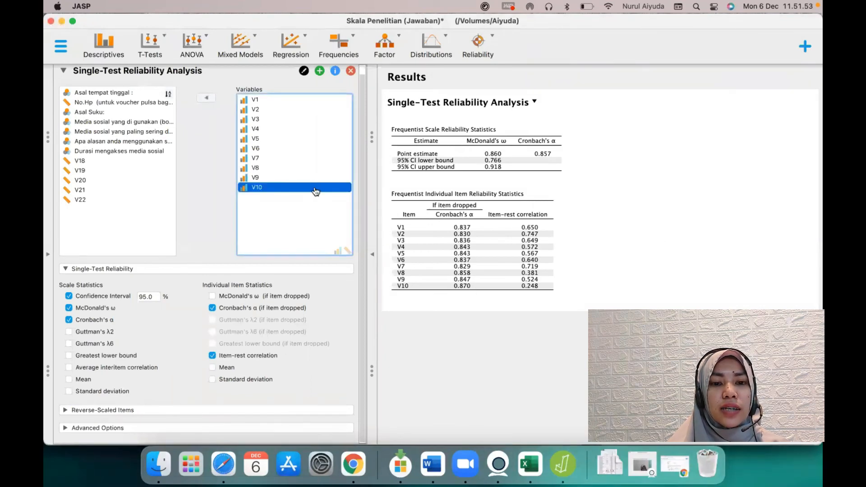
drag(316, 192, 129, 183)
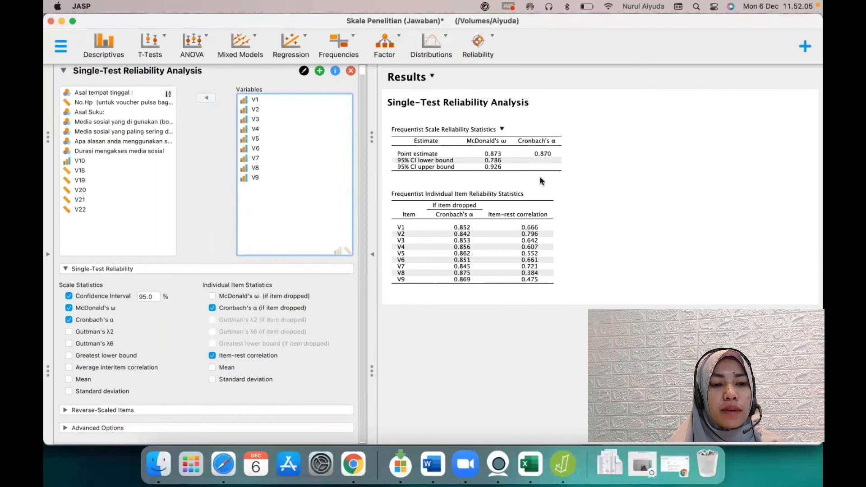
Circle the scale Cronbach's α and the item-rest correlation column with the annotation pen and draw a check mark beside each
click(548, 394)
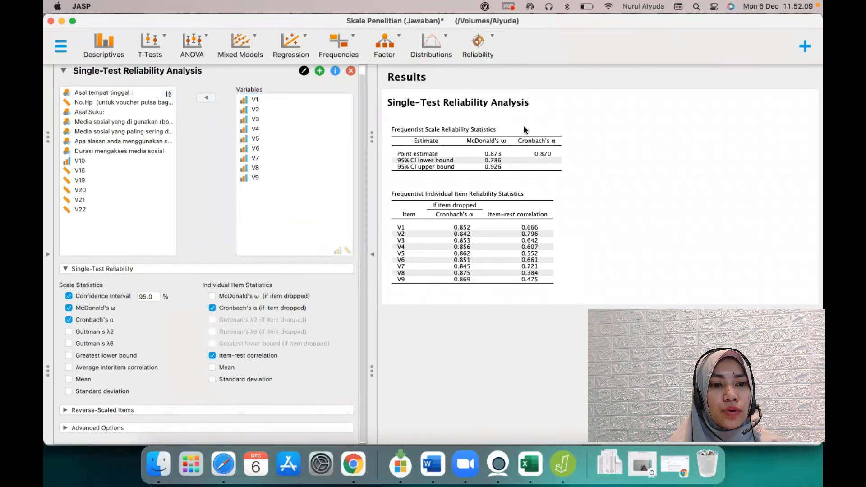
mouse_move(523, 127)
mouse_down()
mouse_move(537, 184)
mouse_move(585, 151)
mouse_move(535, 110)
mouse_move(524, 124)
mouse_up()
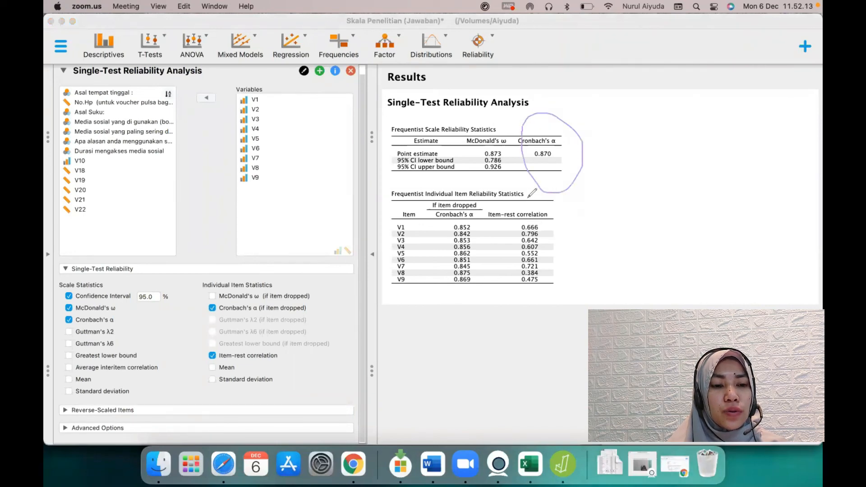
mouse_move(528, 197)
mouse_down()
mouse_move(508, 244)
mouse_move(559, 304)
mouse_move(549, 190)
mouse_move(534, 185)
mouse_move(530, 198)
mouse_move(539, 191)
mouse_up()
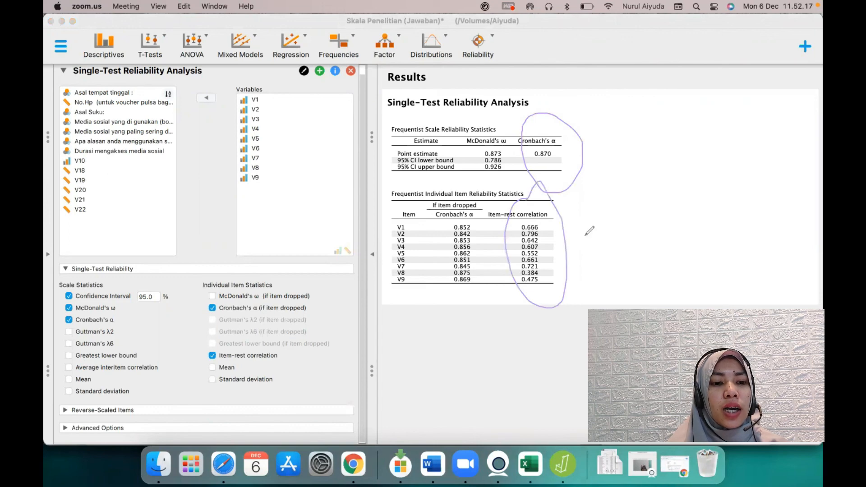
mouse_move(578, 234)
mouse_down()
mouse_move(585, 253)
mouse_move(607, 230)
mouse_up()
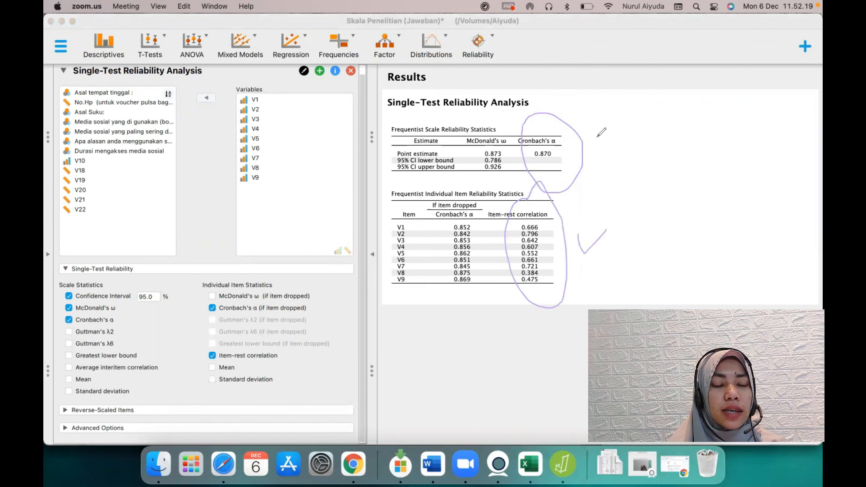
mouse_move(597, 135)
mouse_down()
mouse_move(605, 153)
mouse_move(635, 127)
mouse_up()
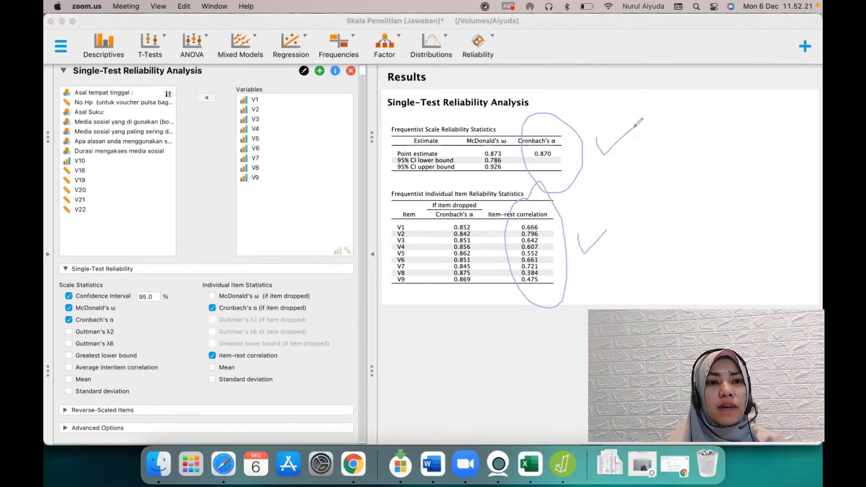